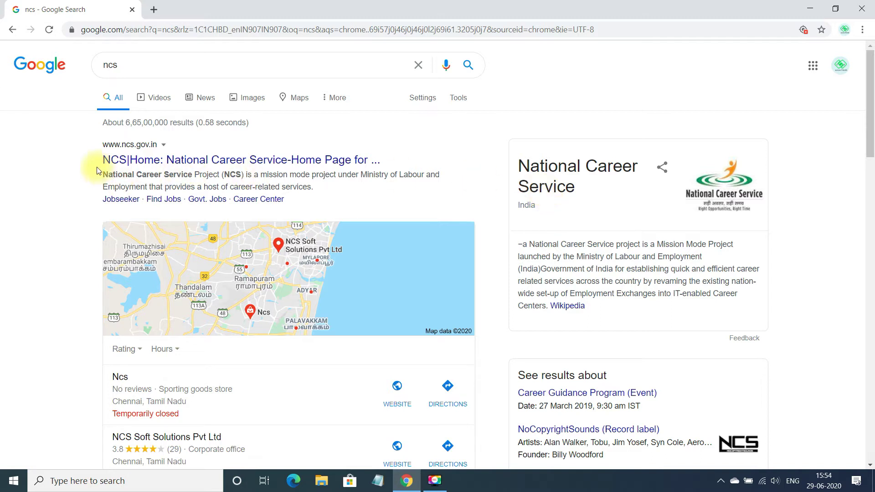
Open the National Career Service site from the search results and start a new user registration as Jobseeker.
click(187, 167)
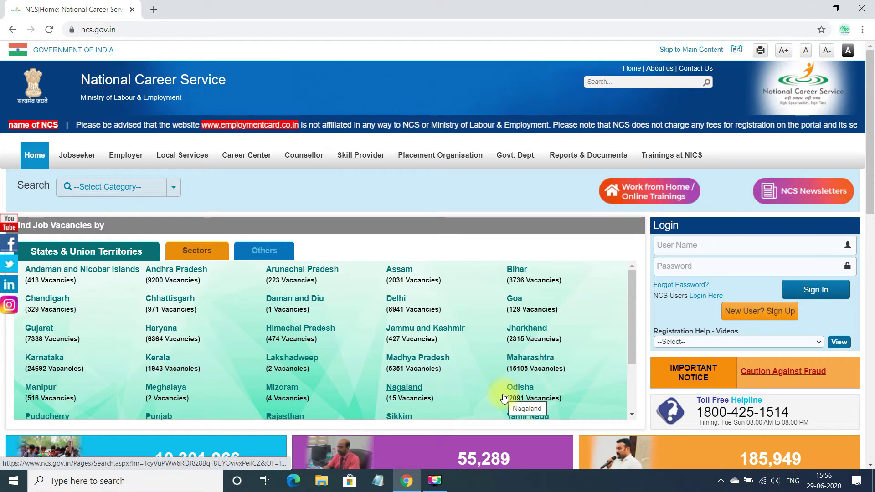
click(752, 312)
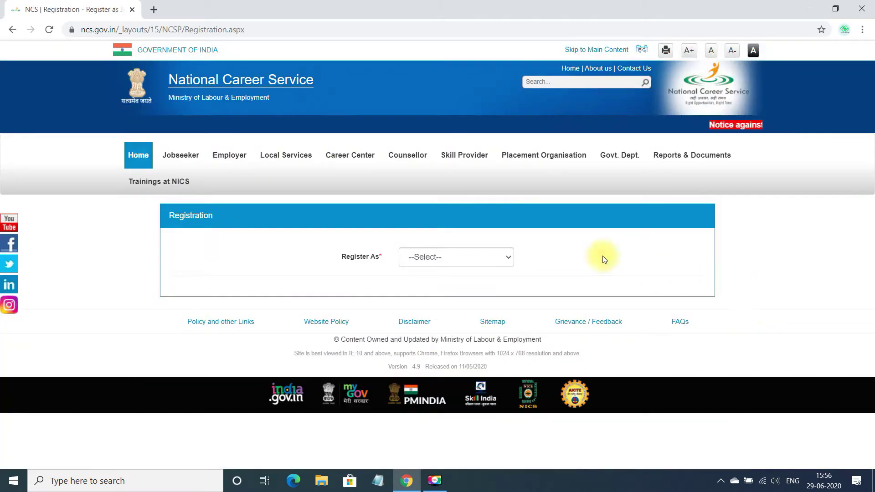
click(509, 258)
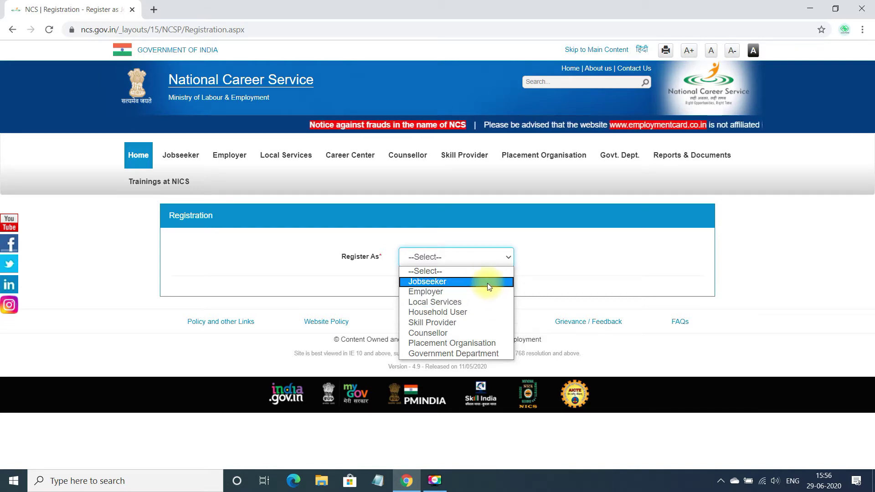
click(487, 283)
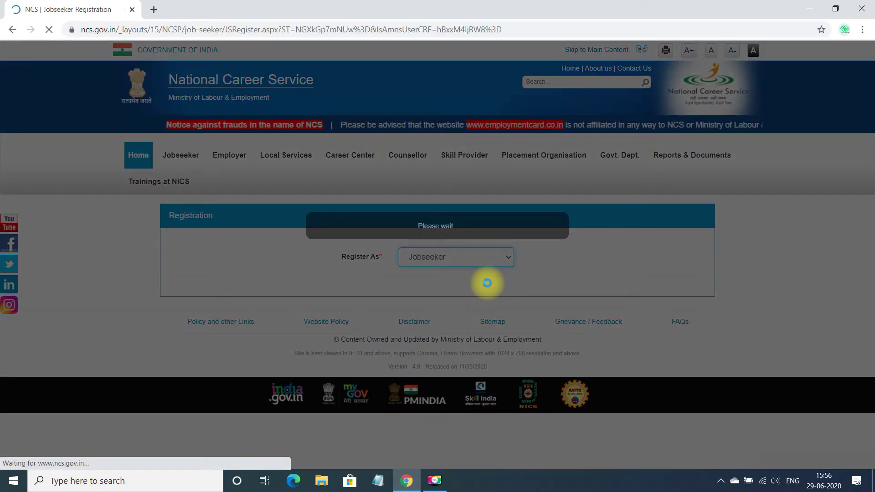
scroll(675, 255, down, 4)
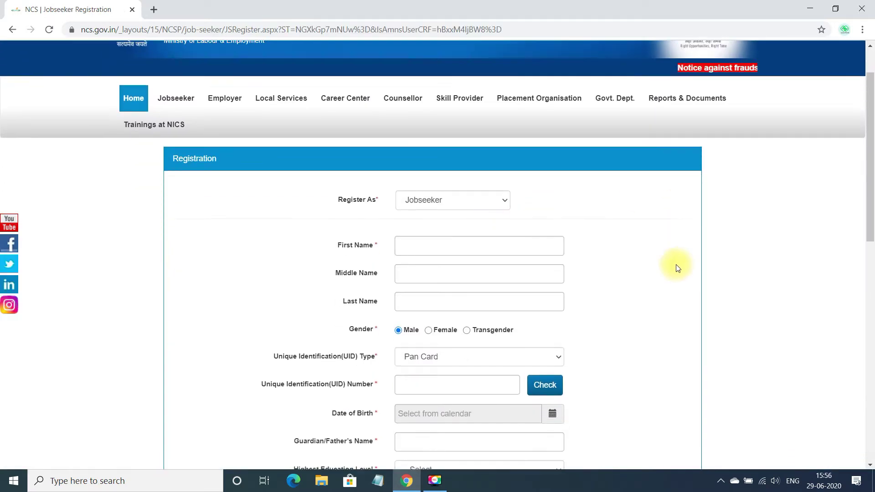
Enter the captcha security code, agree to the terms and conditions, and submit the jobseeker registration form.
click(556, 136)
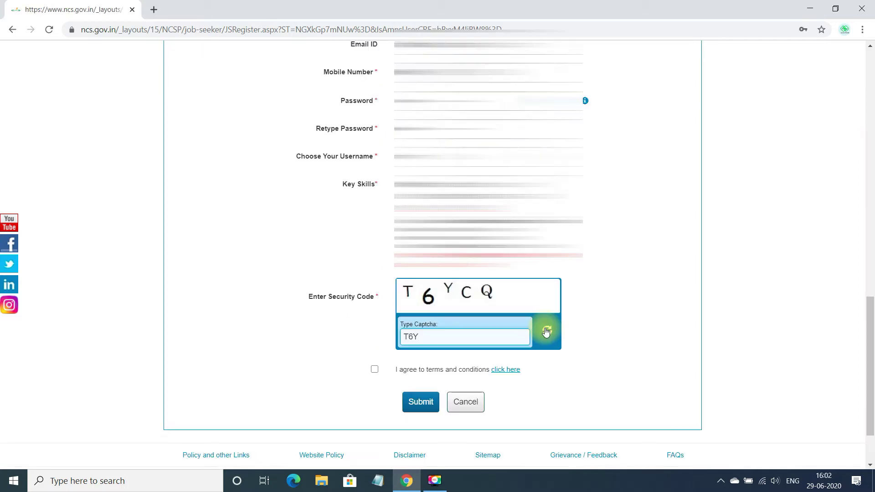
text(CQ)
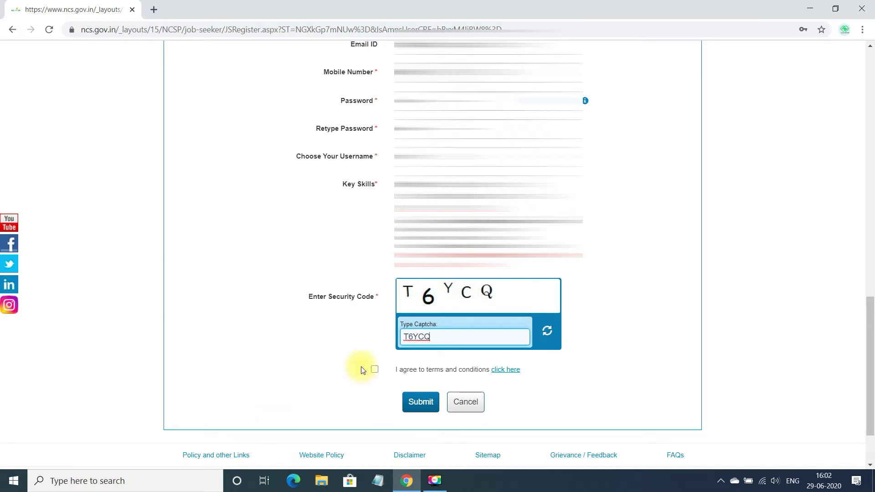
click(374, 370)
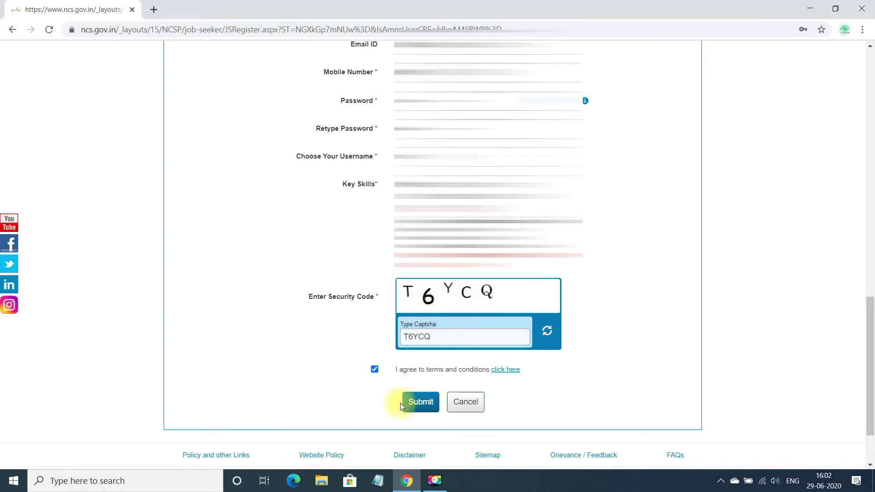
click(421, 410)
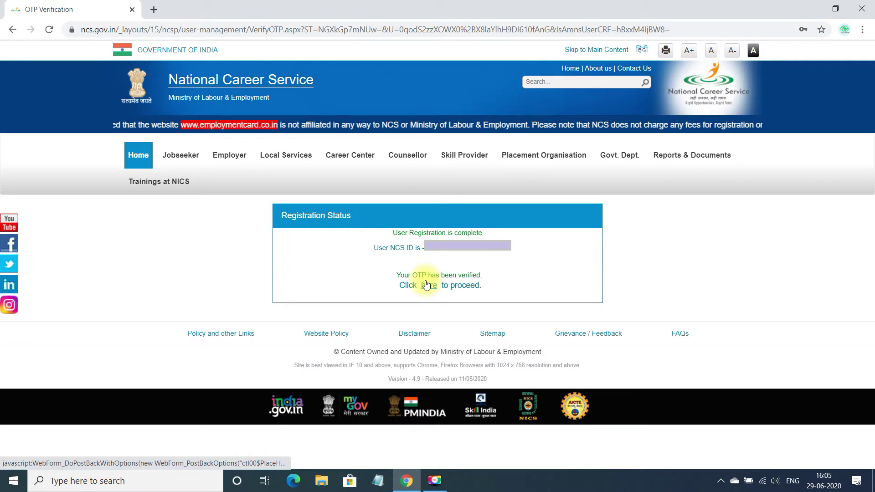
Proceed from the registration status to sign in to the jobseeker account, and open the Job Preferences update.
click(427, 285)
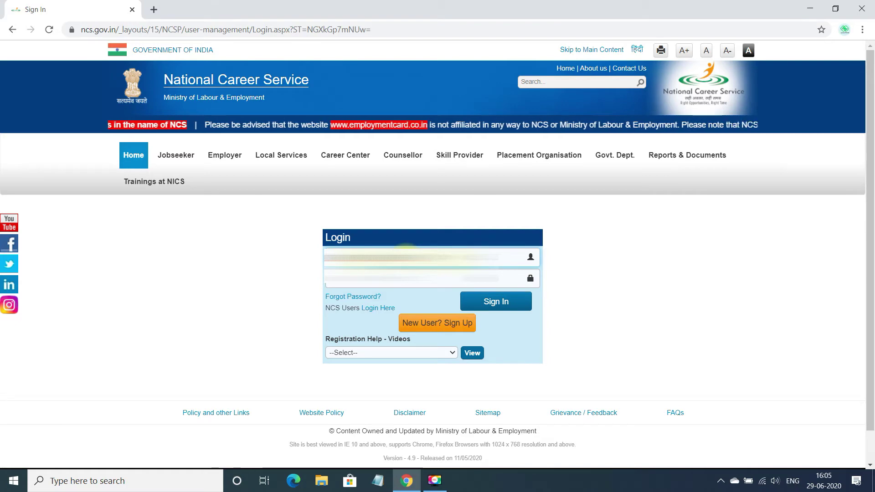
click(485, 295)
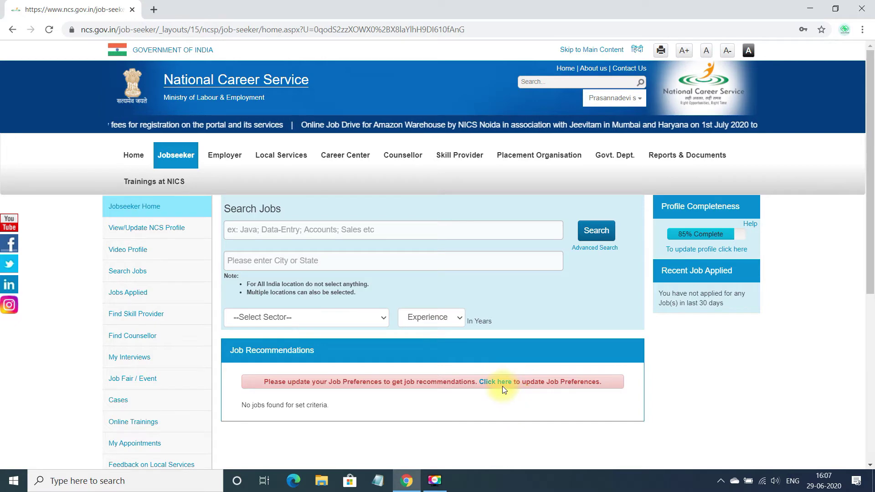
click(503, 387)
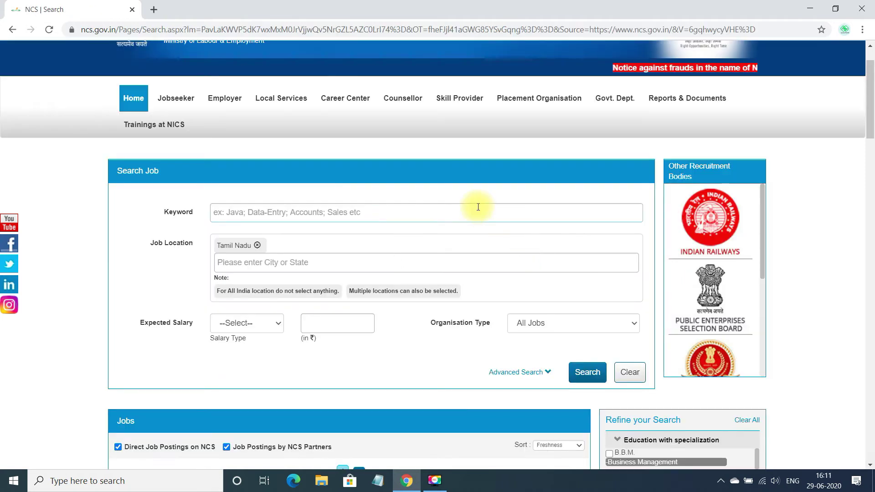
Set the job search keywords to the suggestions "# #Data entry" and "# #Basic Computer Knowledge - Computer MS Office".
click(478, 207)
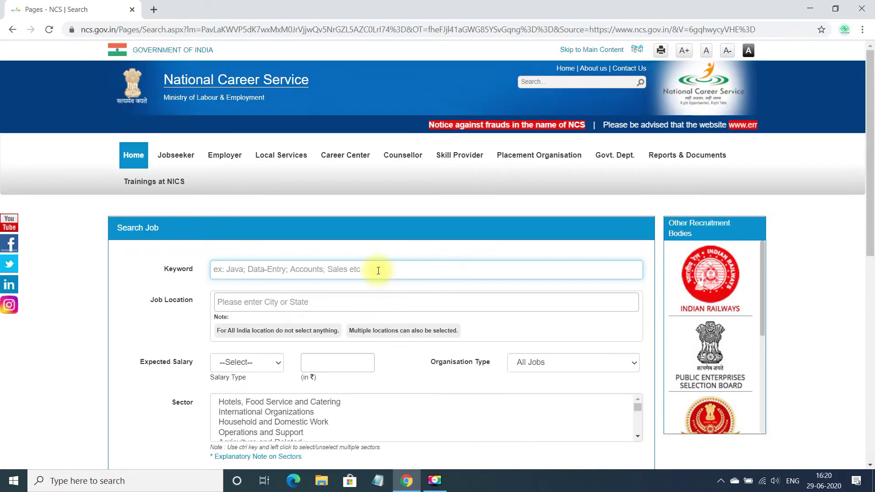
text(da)
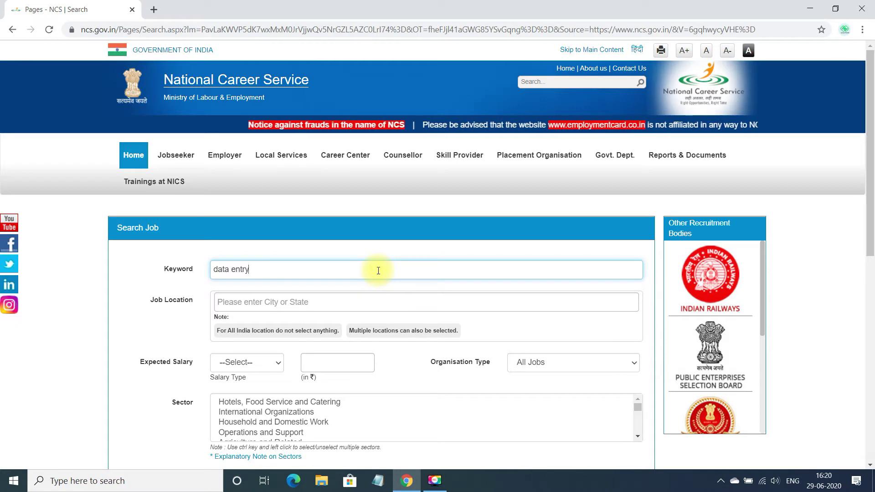
text(ta entry)
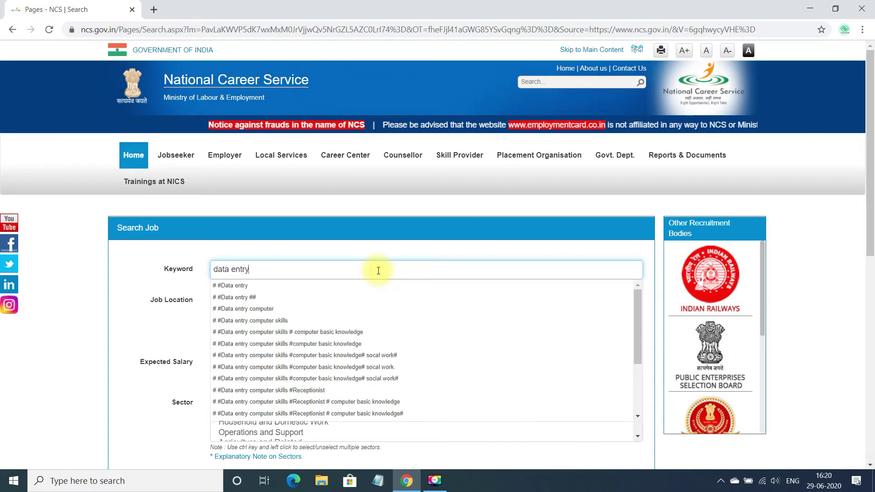
click(315, 290)
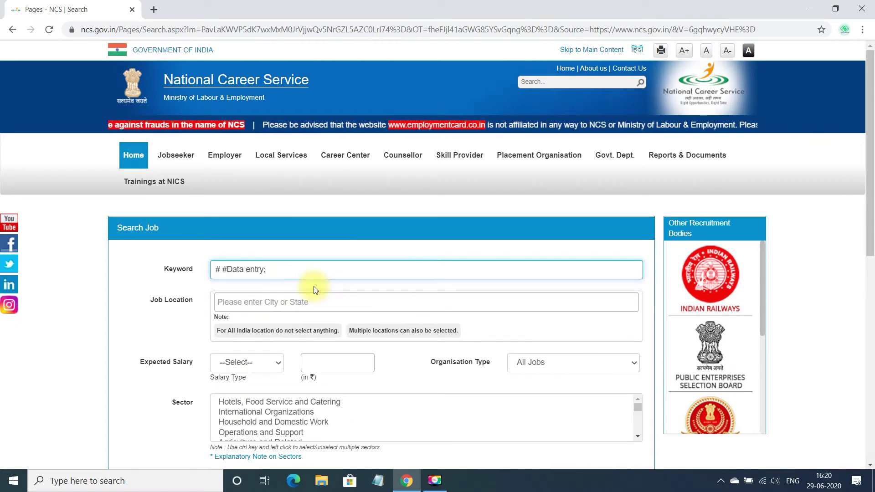
click(325, 276)
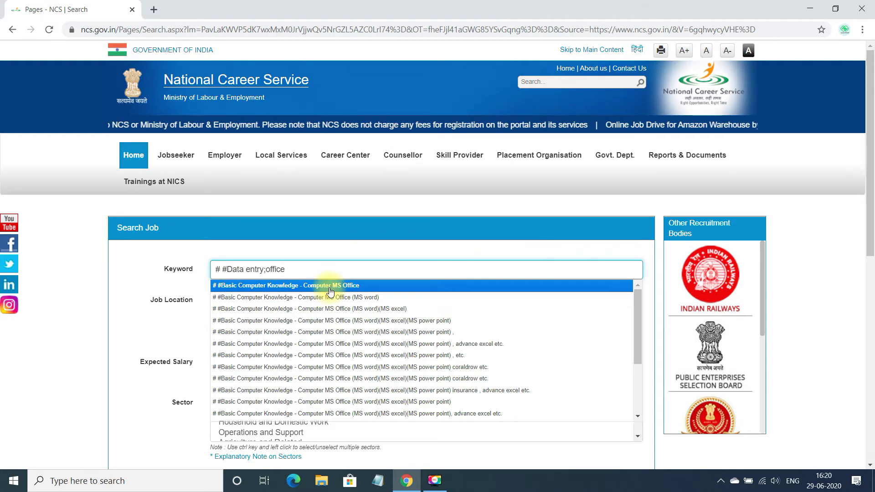
click(327, 285)
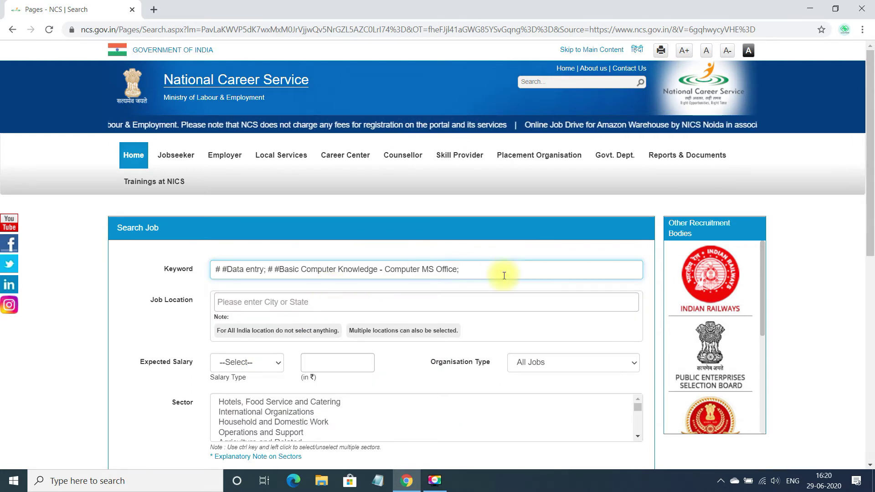
Add Chennai, Tamil Nadu as the job location and run the job search.
scroll(504, 277, down, 1)
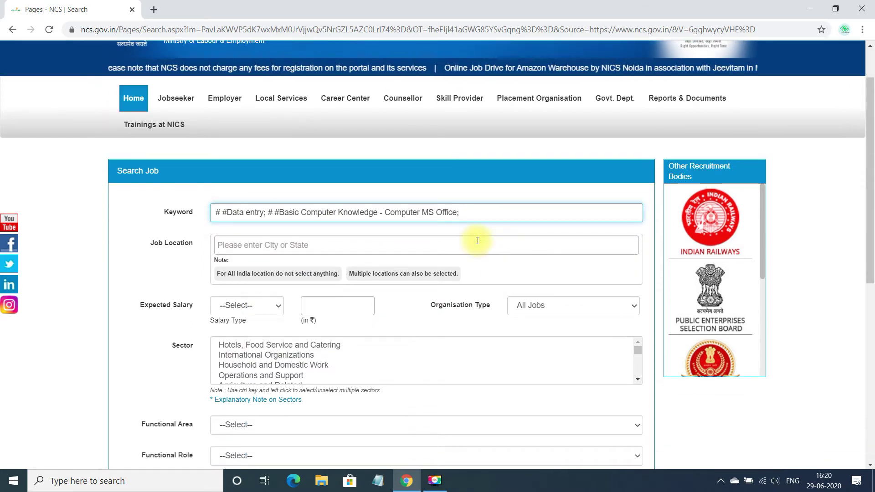
click(458, 252)
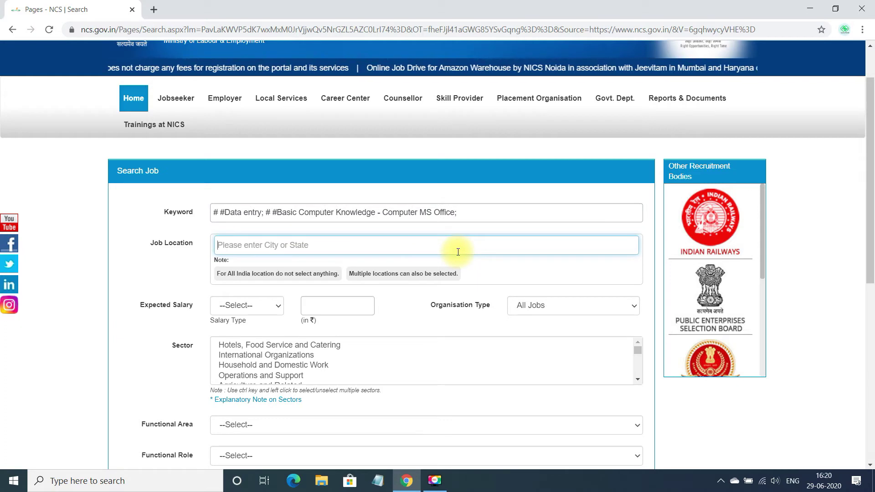
text(chenna)
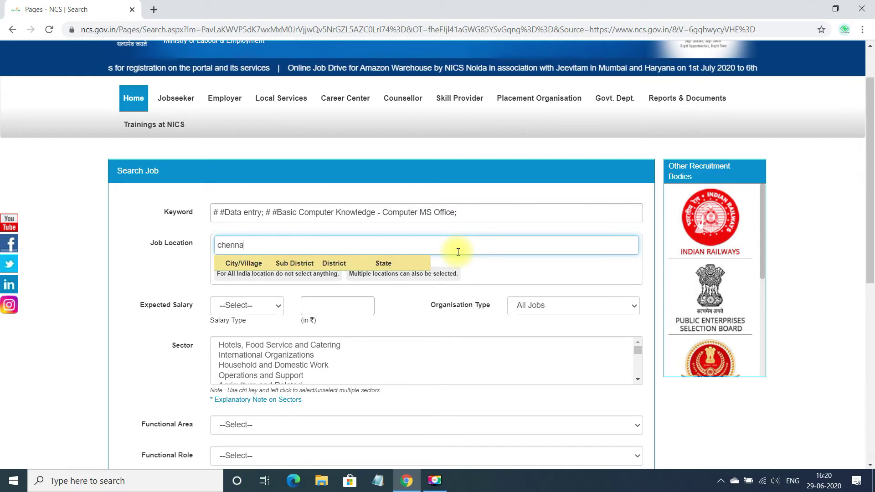
text(i)
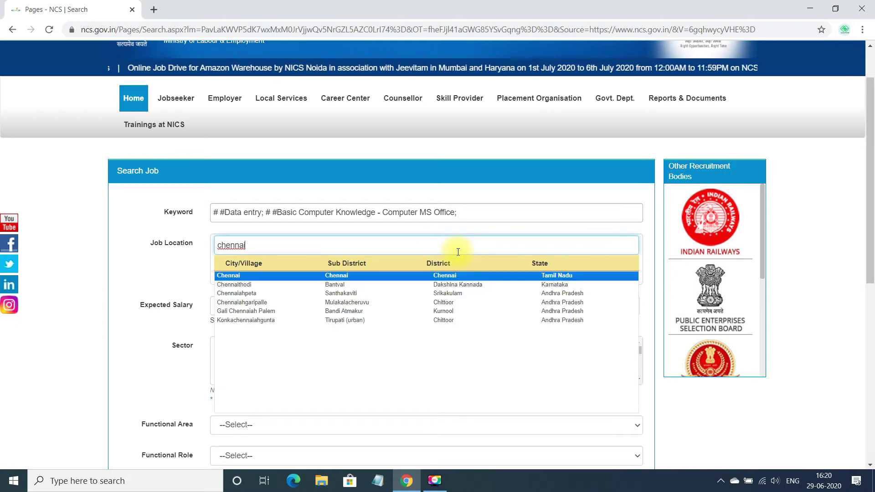
click(393, 276)
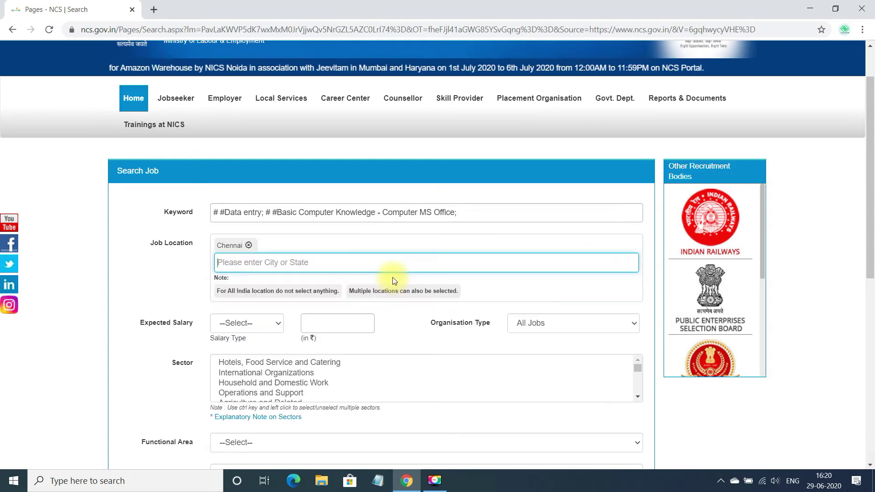
scroll(395, 333, down, 3)
scroll(396, 332, down, 2)
scroll(395, 332, down, 2)
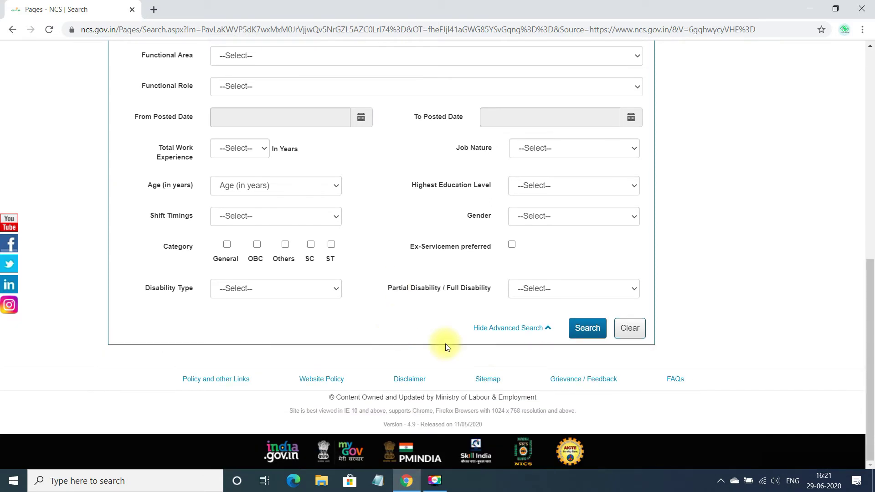
click(583, 332)
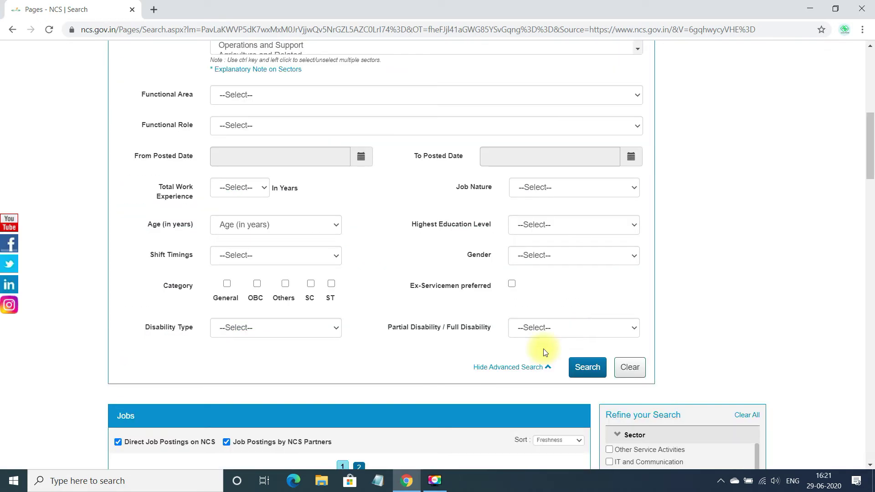
Review the job search results, examining each posting's title, company, location, salary, required skills and description.
scroll(583, 333, down, 5)
scroll(360, 272, down, 4)
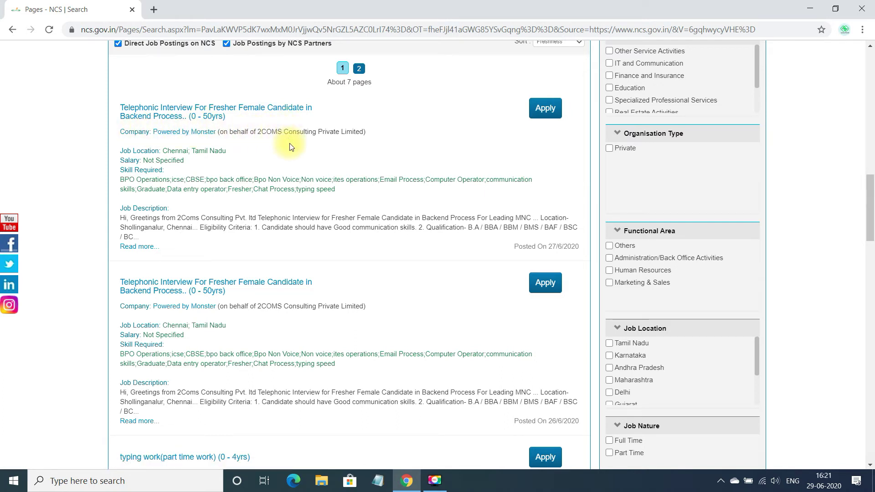
scroll(310, 307, down, 1)
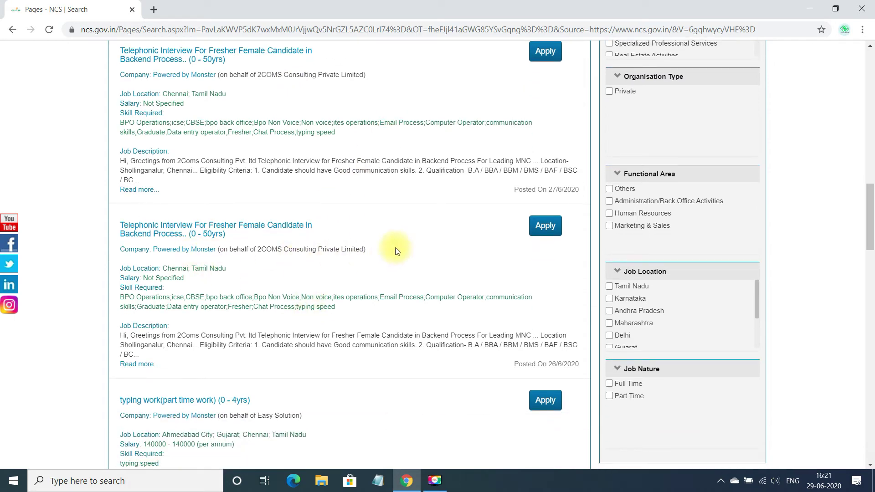
scroll(307, 326, down, 10)
scroll(307, 322, up, 2)
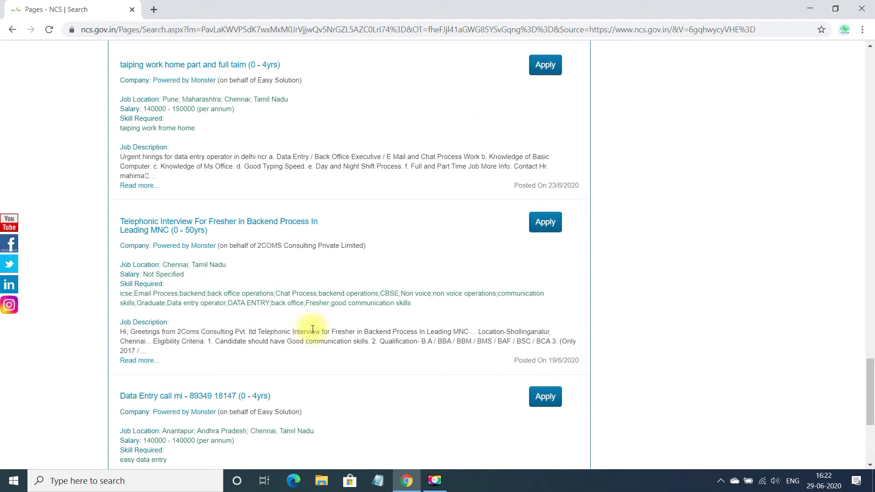
scroll(312, 329, up, 8)
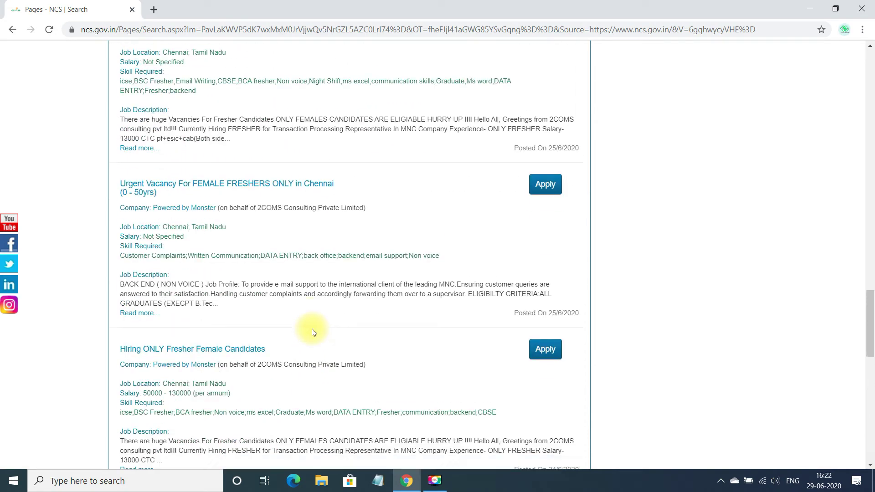
scroll(312, 331, down, 5)
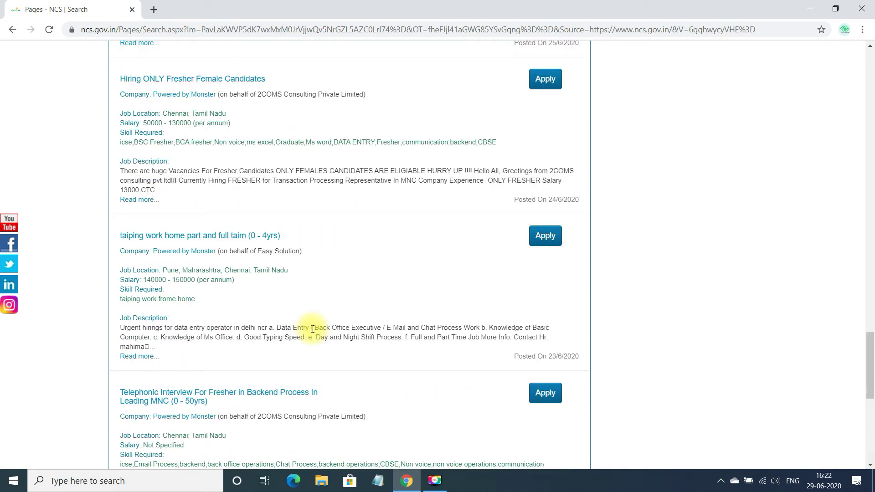
scroll(312, 328, down, 1)
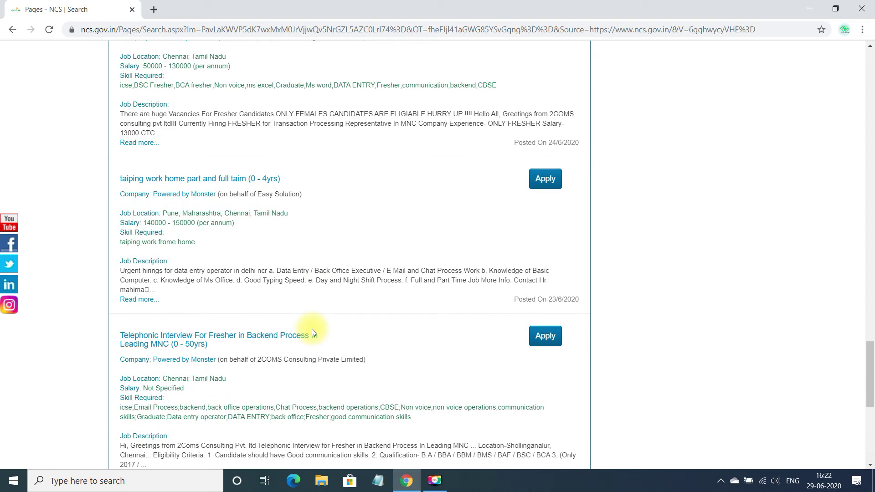
scroll(312, 329, down, 2)
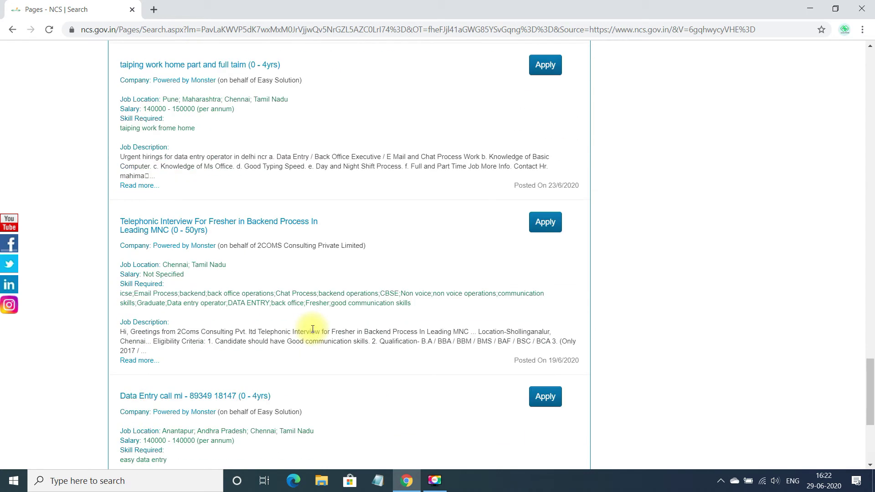
scroll(330, 333, up, 5)
scroll(331, 332, up, 5)
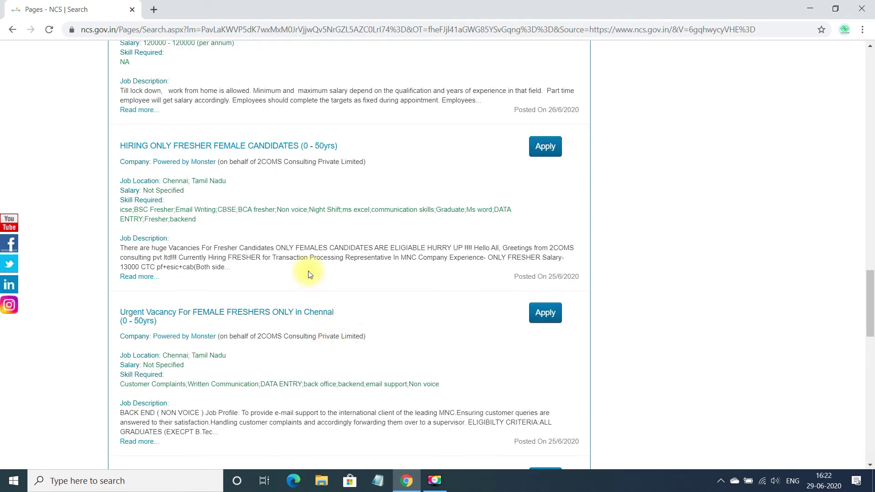
scroll(249, 149, up, 1)
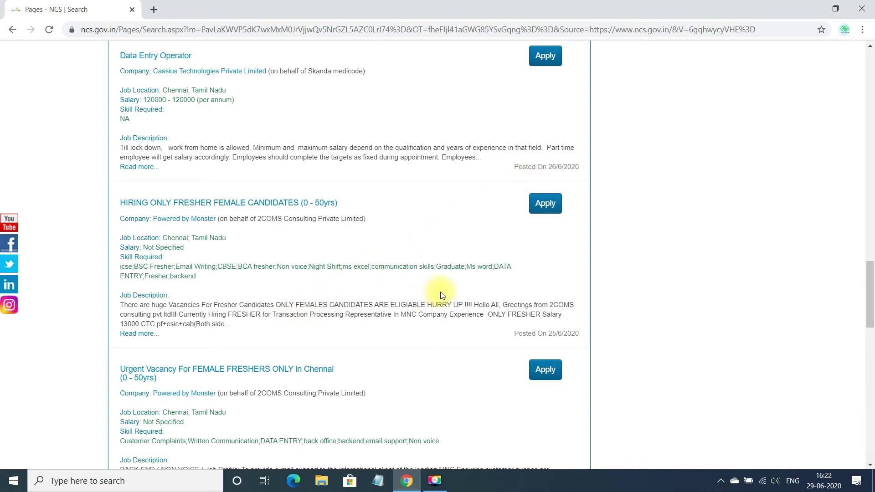
scroll(441, 295, down, 1)
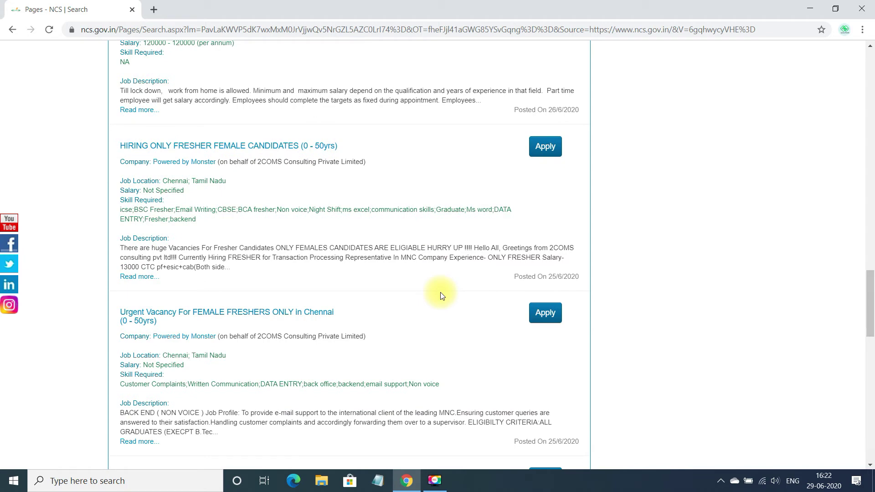
Apply for the "Urgent Vacancy For FEMALE FRESHERS ONLY in Chennai" posting, choosing to share details with the partner and accepting the disclaimer.
click(540, 312)
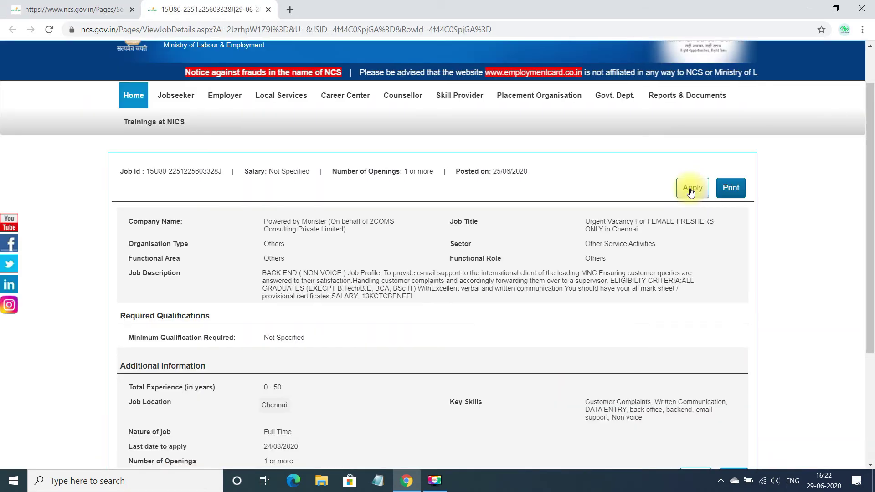
click(690, 188)
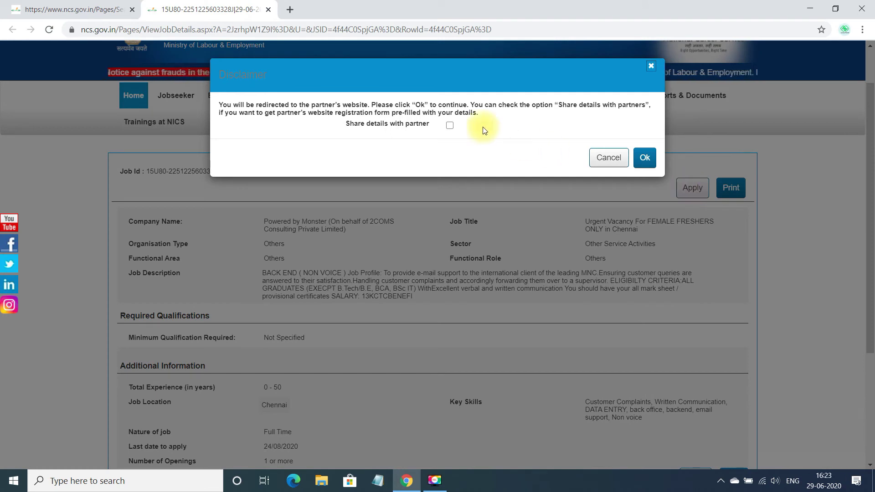
click(451, 124)
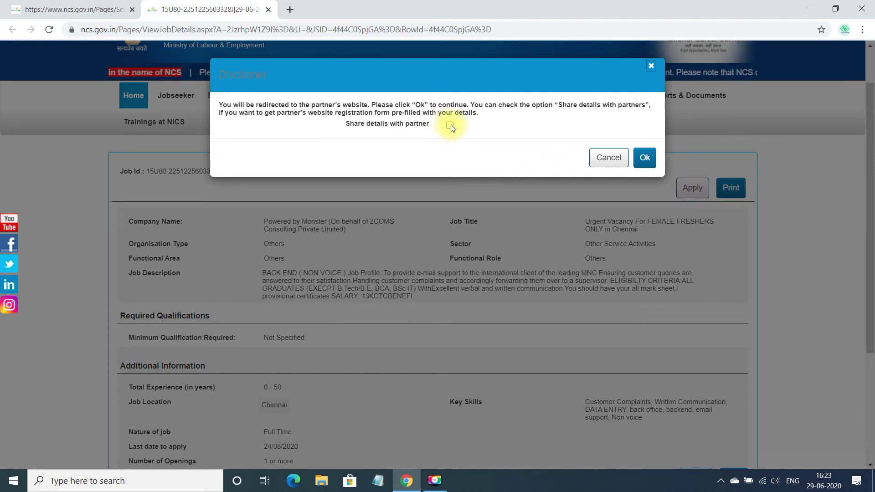
click(642, 163)
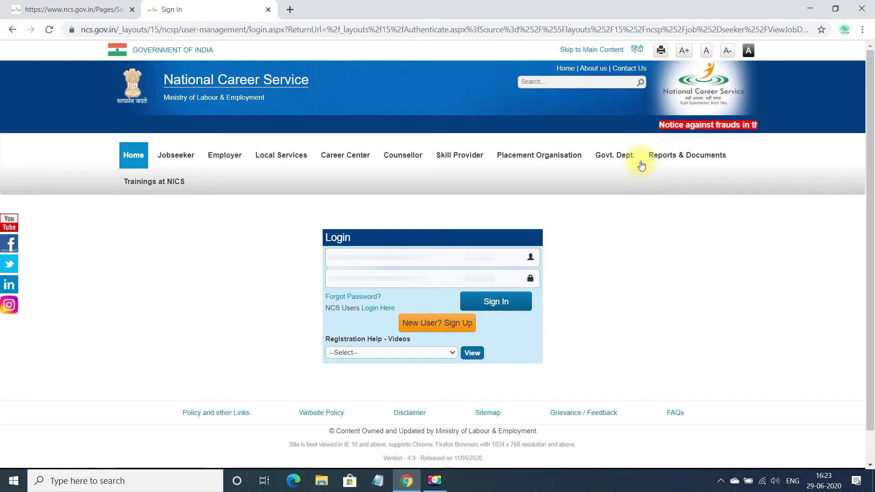
Enter the jobseeker account's username and password in the login form and sign in.
click(378, 254)
click(379, 284)
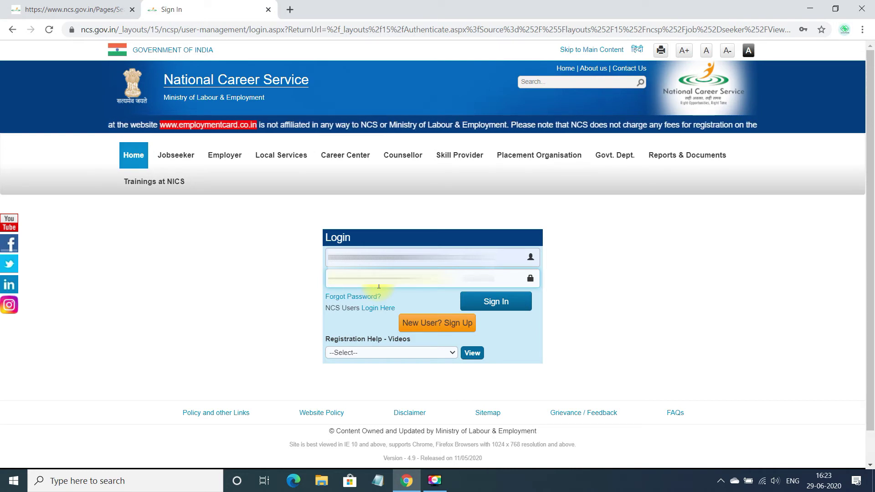
click(380, 283)
click(492, 301)
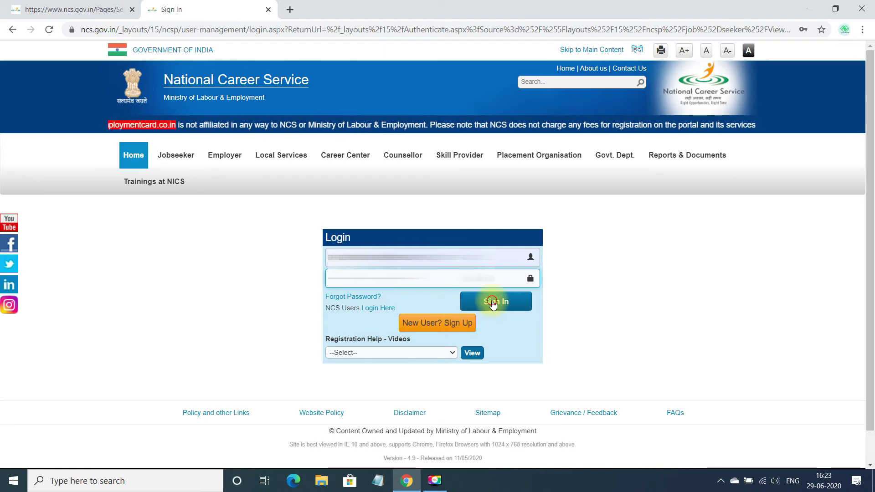
Apply for the Chennai female freshers vacancy from the signed-in job details page and accept the partner website disclaimer.
scroll(491, 300, down, 1)
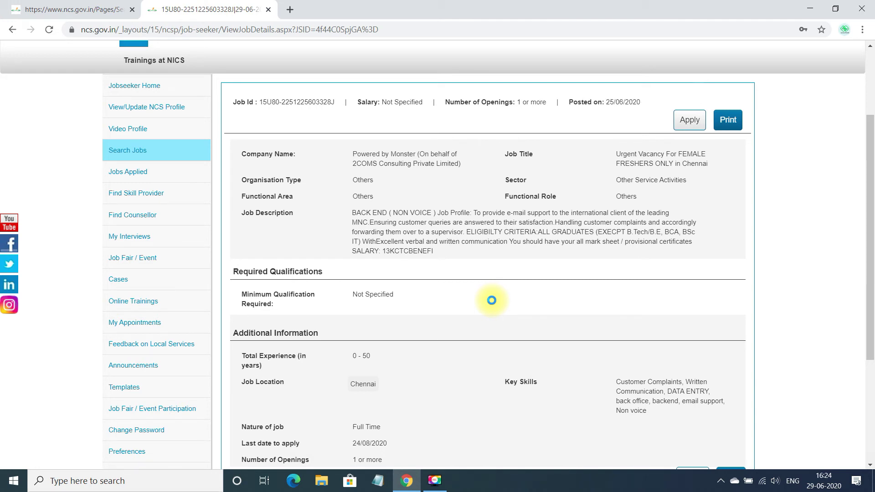
scroll(492, 300, up, 1)
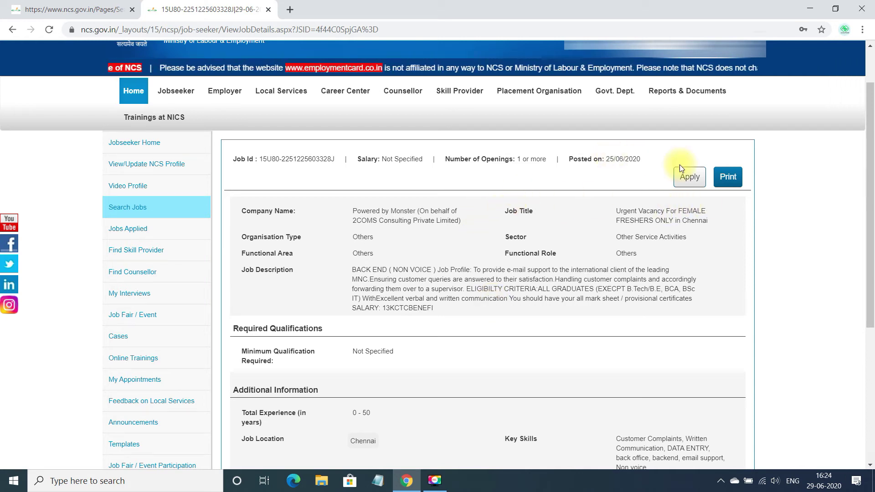
click(687, 177)
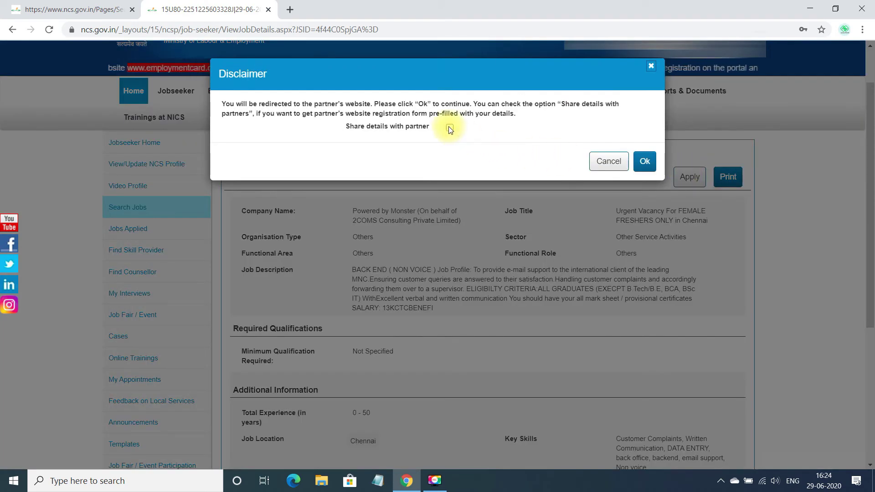
click(644, 161)
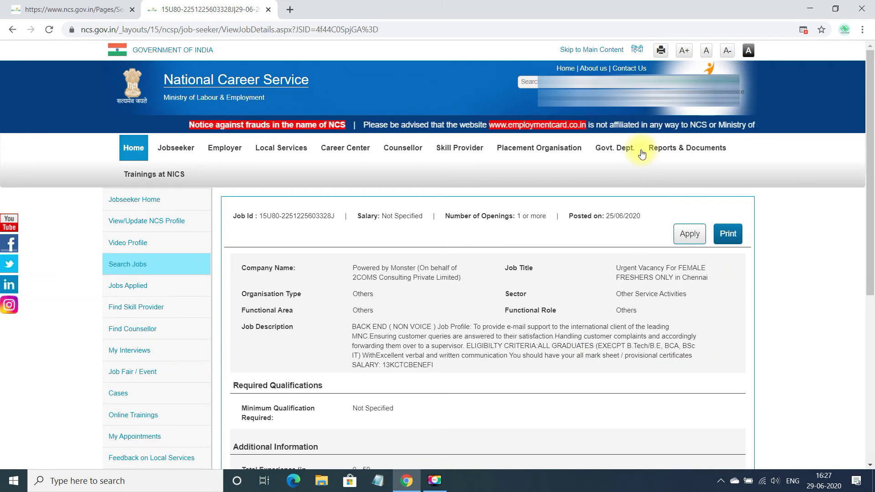
Look over the vacancy's details and open the jobseeker account's list of applied jobs.
scroll(573, 286, down, 5)
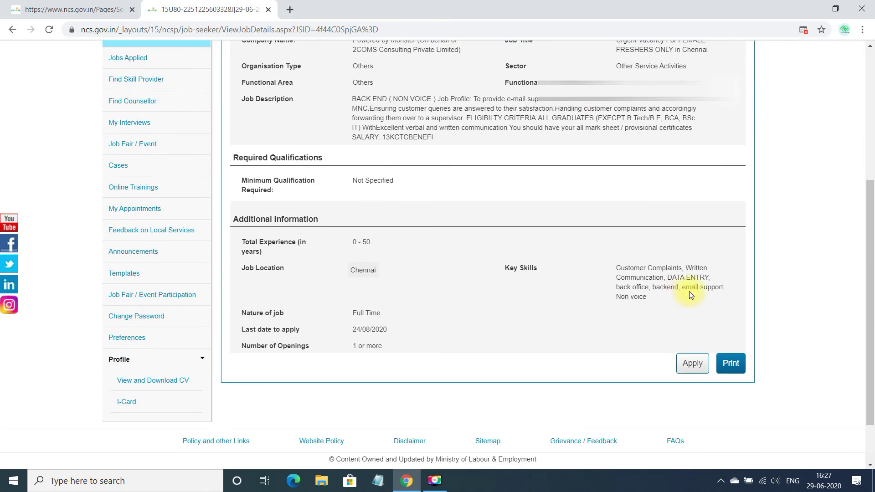
scroll(689, 292, down, 1)
scroll(693, 310, up, 6)
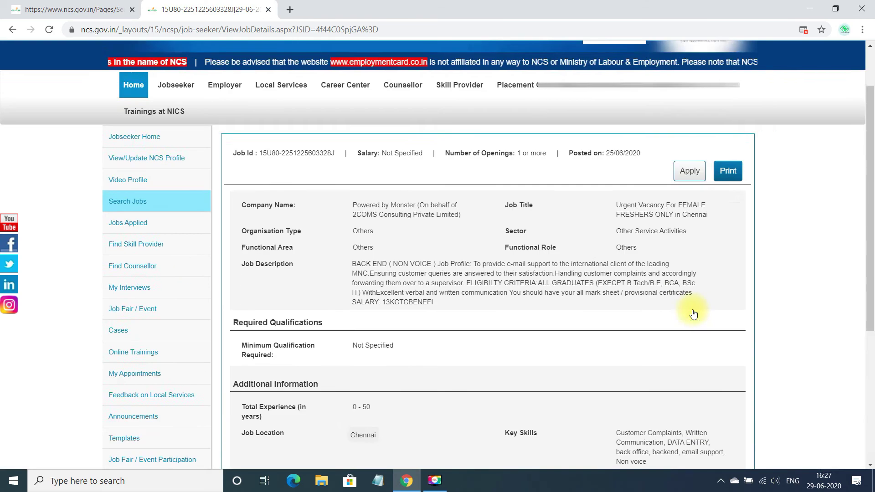
click(154, 285)
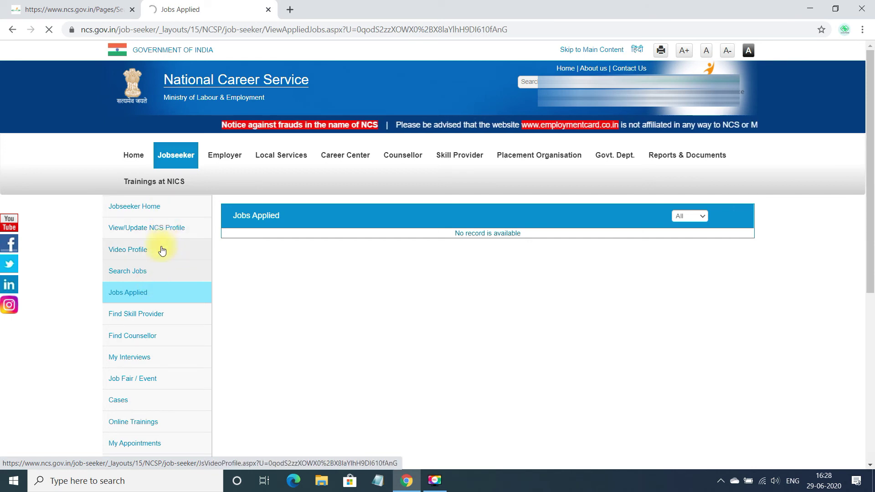
scroll(139, 315, down, 1)
scroll(138, 381, down, 5)
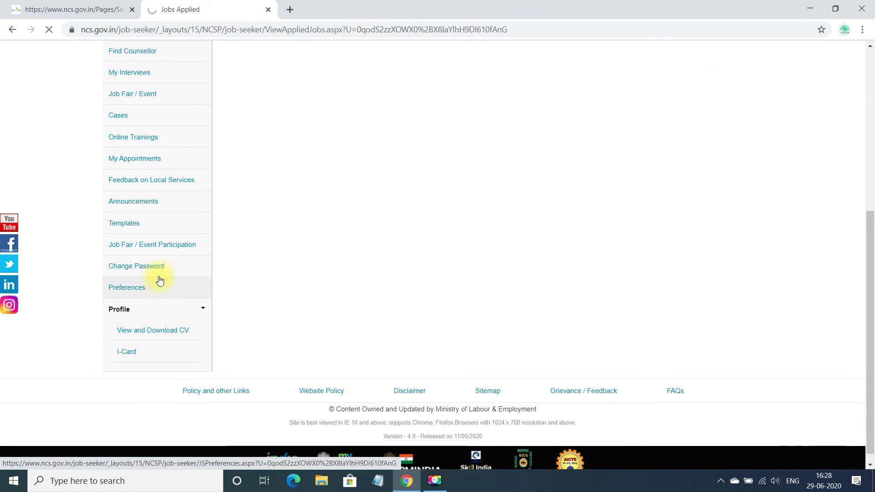
scroll(174, 129, up, 6)
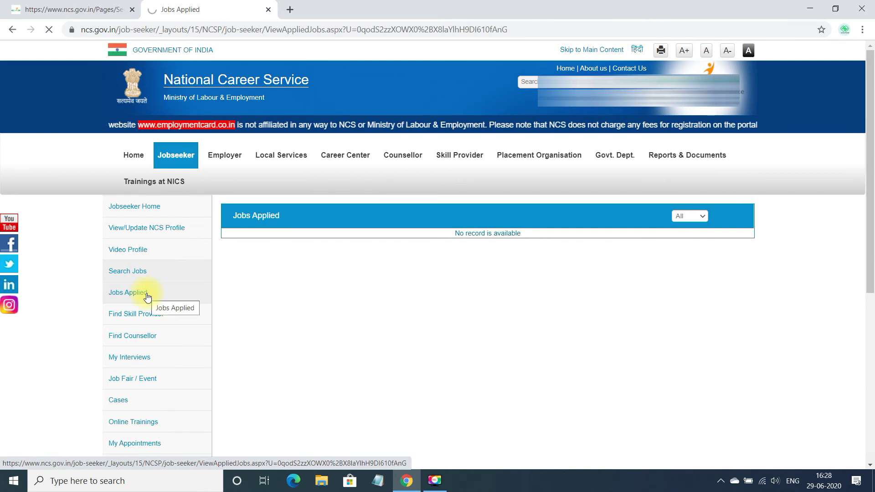
click(154, 282)
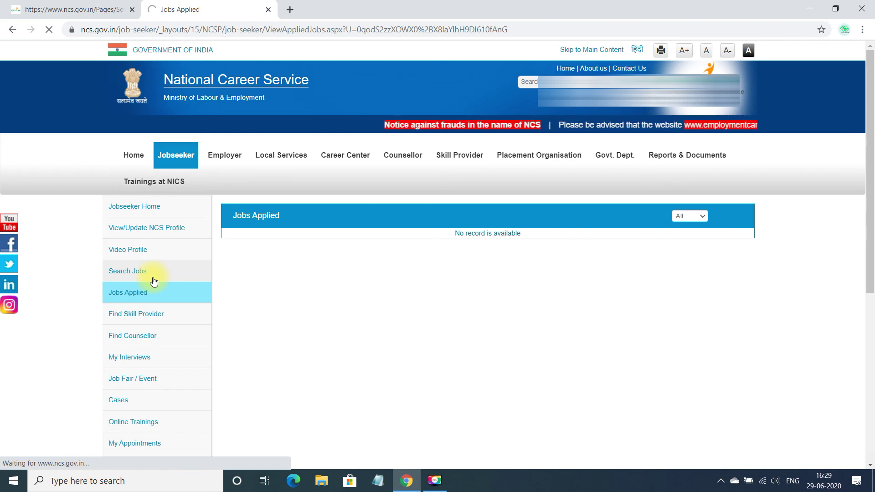
click(194, 299)
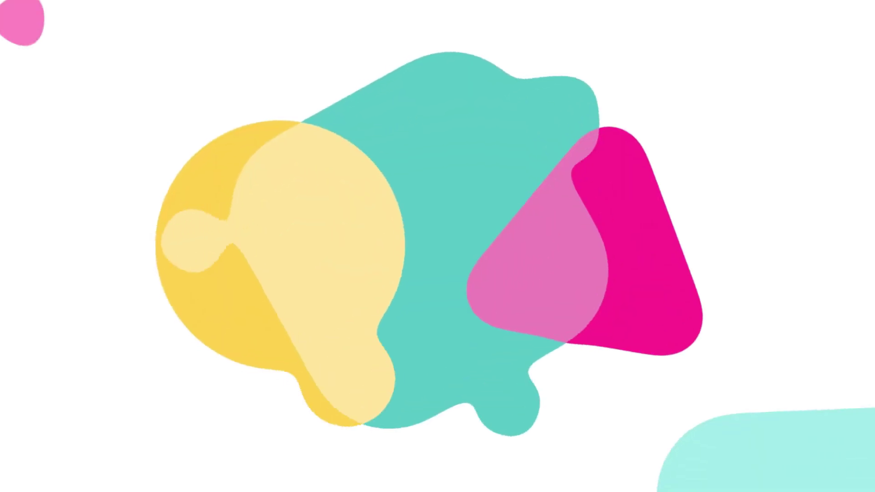